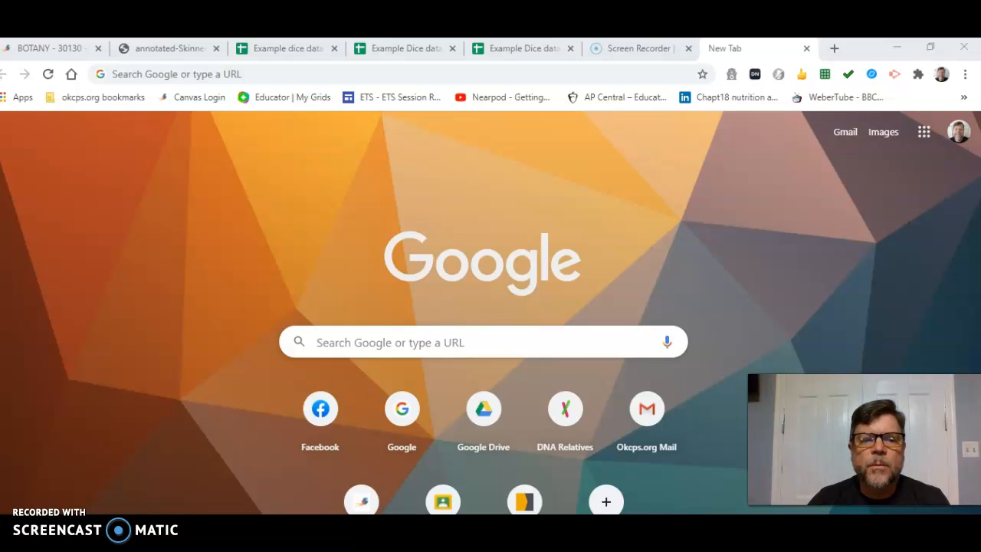
Step: Go to Google Sheets and create a new blank spreadsheet
{"action": "left_click", "coordinate": [923, 138]}
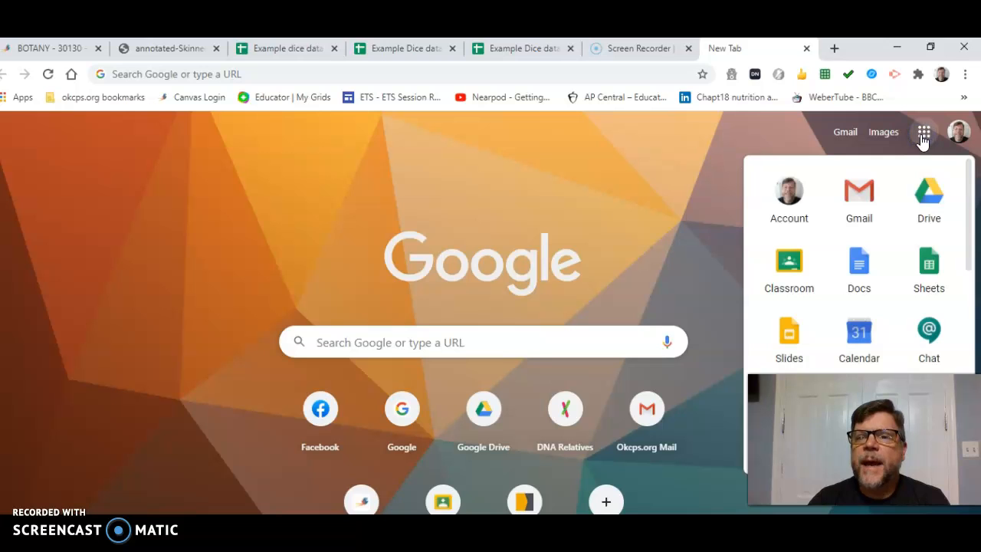
{"action": "left_click", "coordinate": [930, 271]}
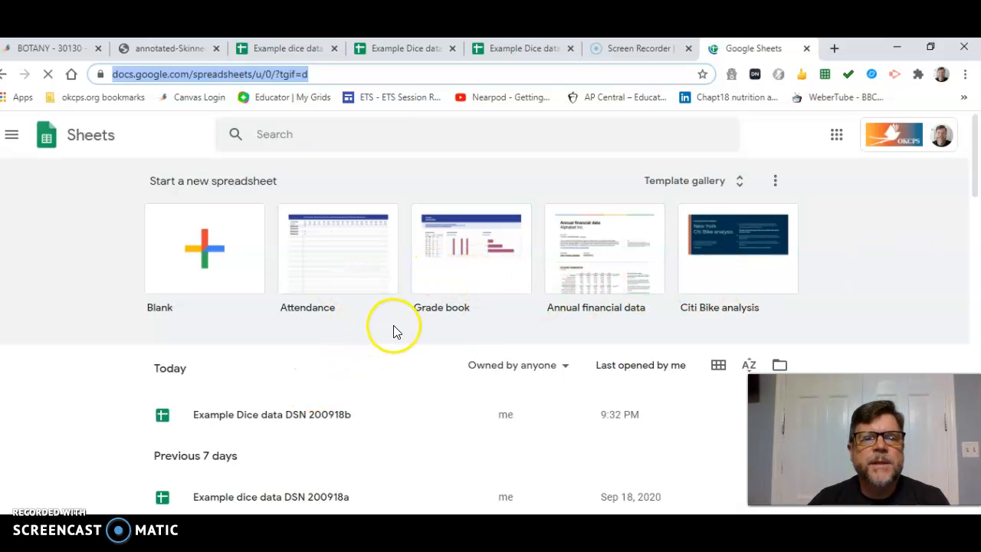
{"action": "left_click", "coordinate": [209, 251]}
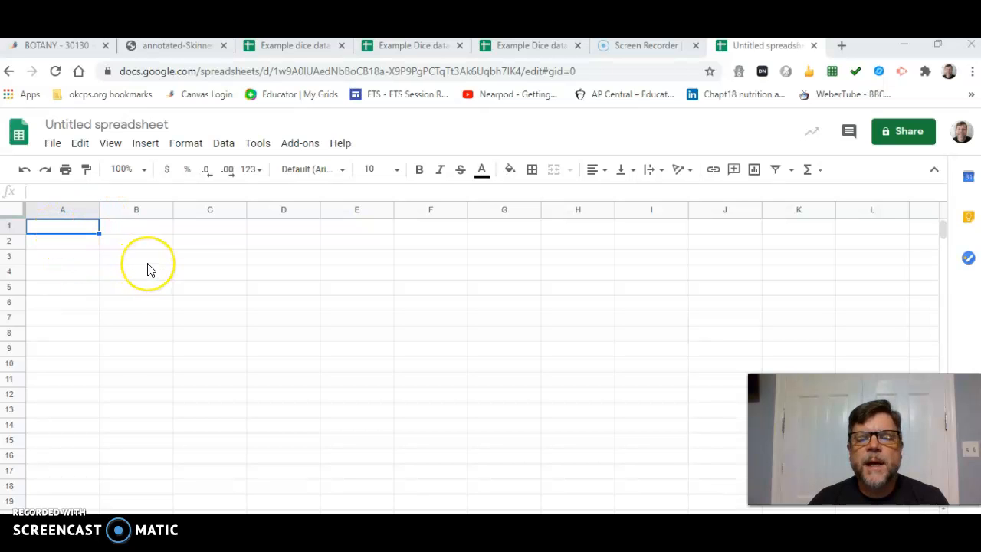
Step: Rename the untitled spreadsheet as "Example Dice data DSN 200920"
{"action": "left_click", "coordinate": [89, 123]}
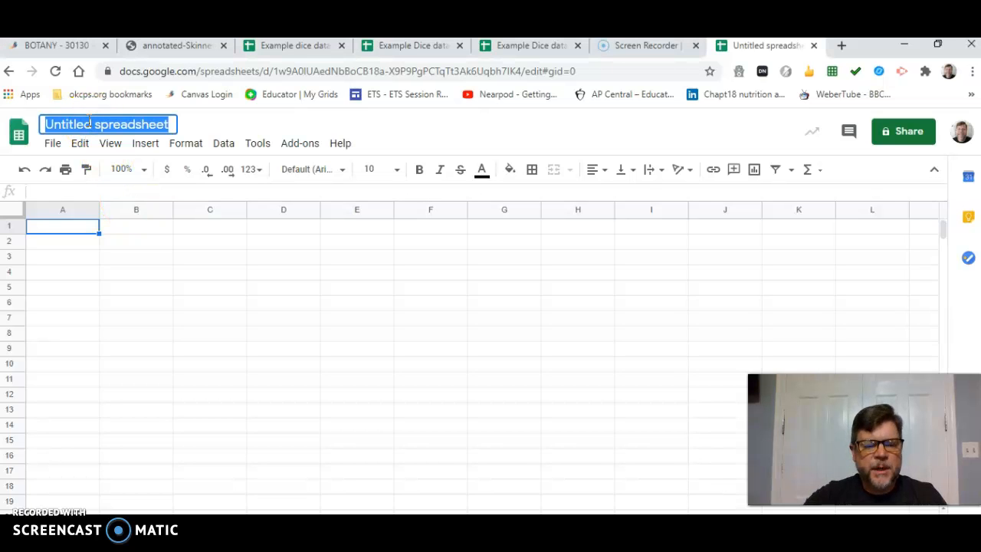
{"action": "type", "text": "Exam"}
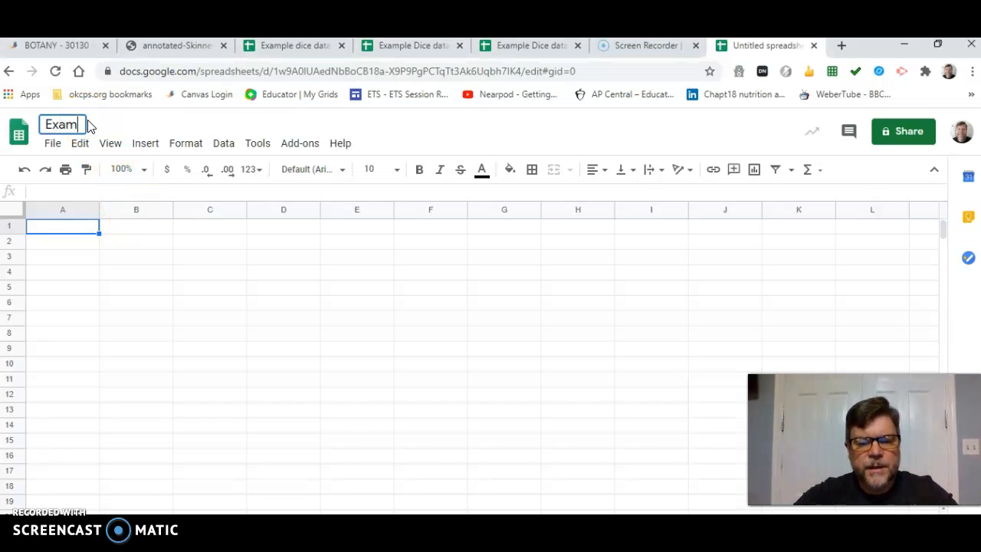
{"action": "type", "text": "ple Dic"}
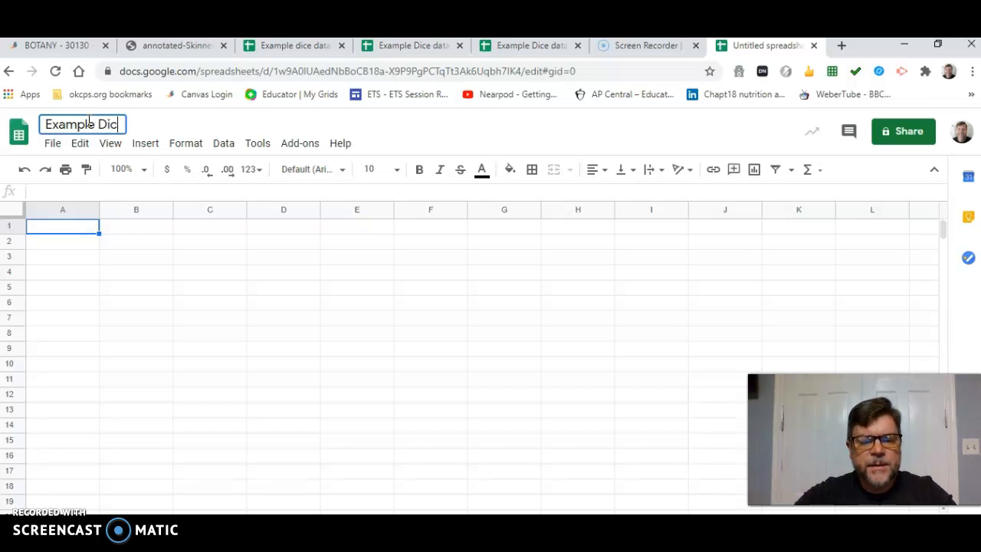
{"action": "type", "text": "e data "}
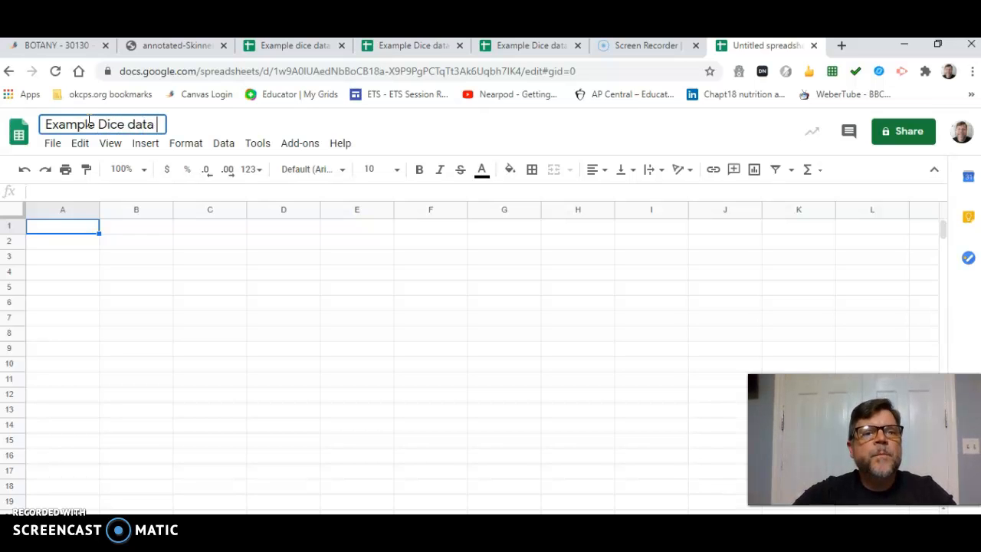
{"action": "type", "text": "DSN "}
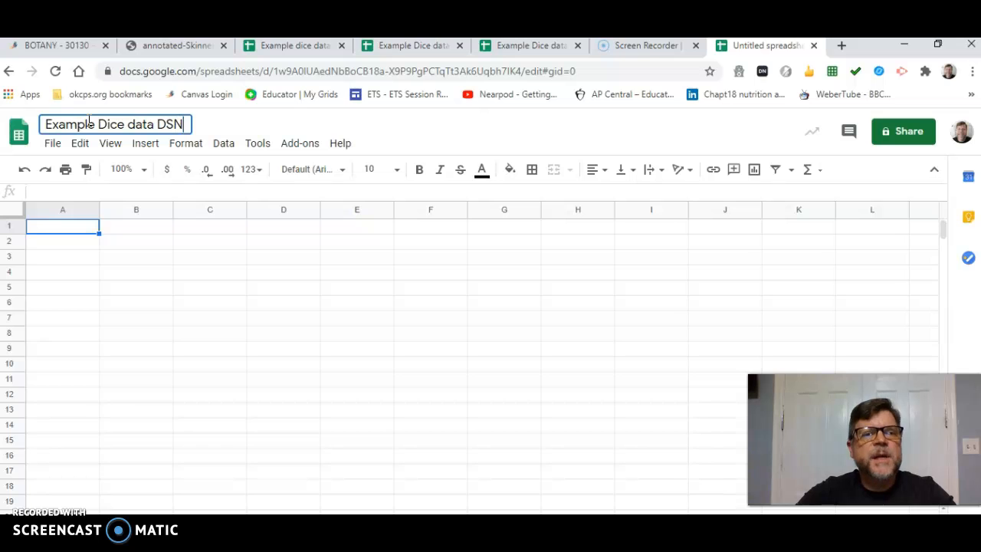
{"action": "type", "text": "2"}
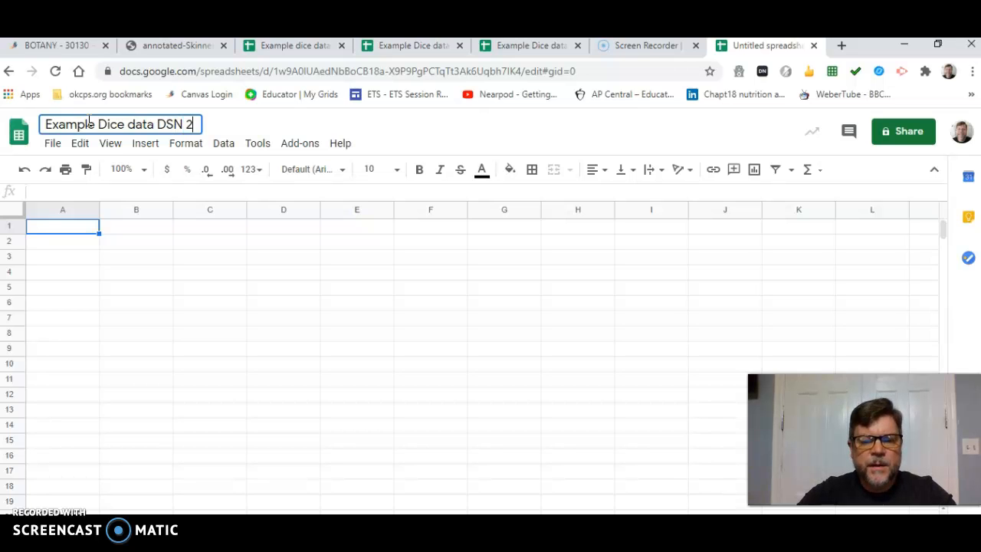
{"action": "type", "text": "00920"}
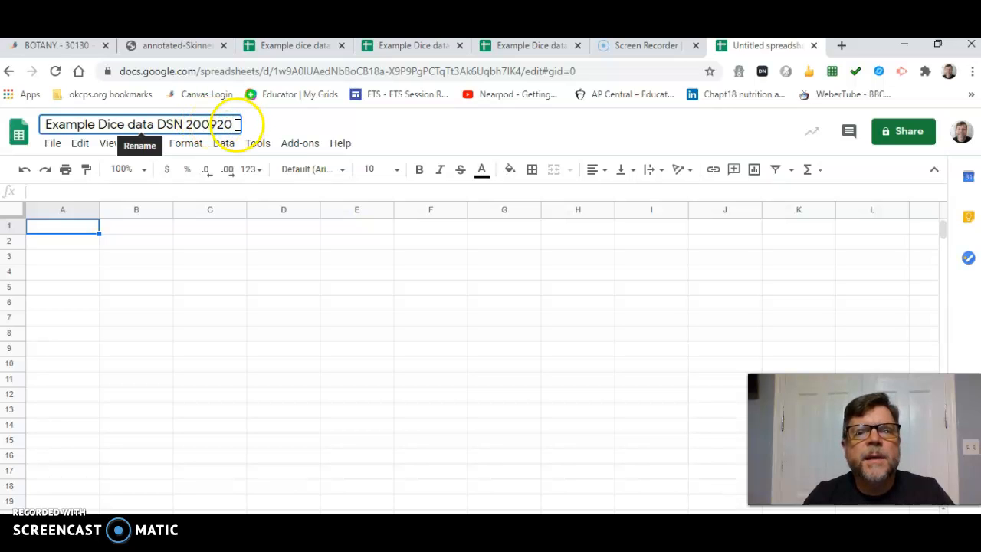
Step: Enter the column headings Roll #, Red and Orange in cells A1 to C1
{"action": "left_click", "coordinate": [67, 228]}
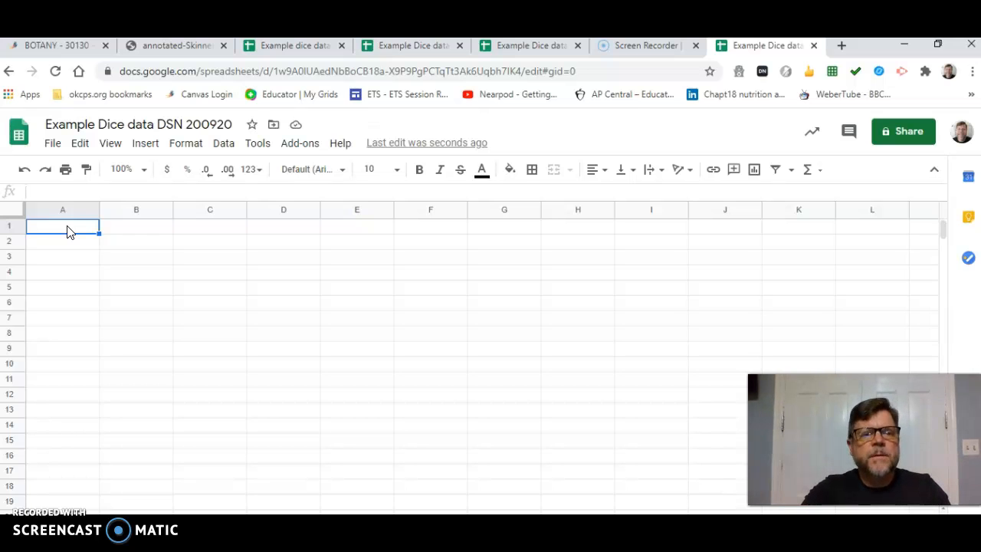
{"action": "type", "text": "Roll #"}
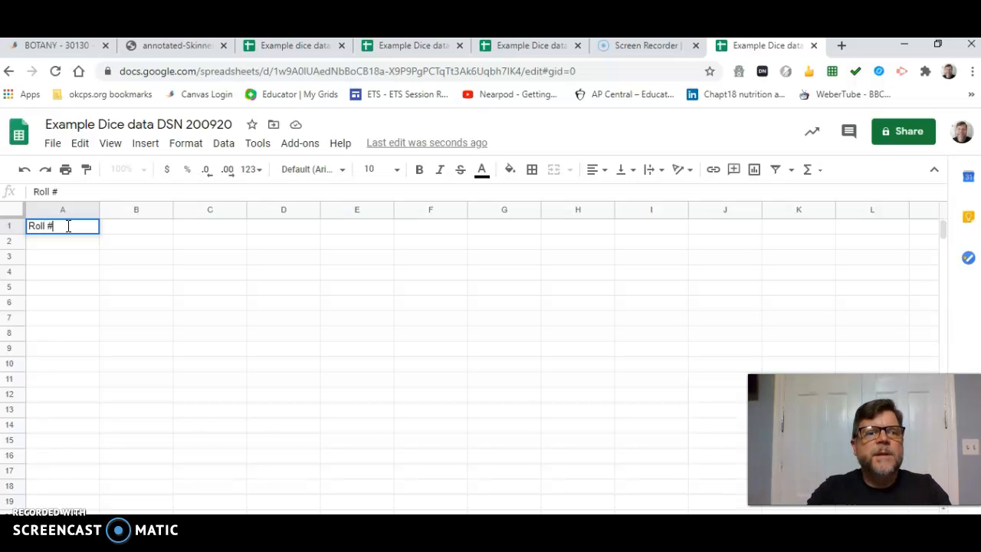
{"action": "key", "text": "Tab"}
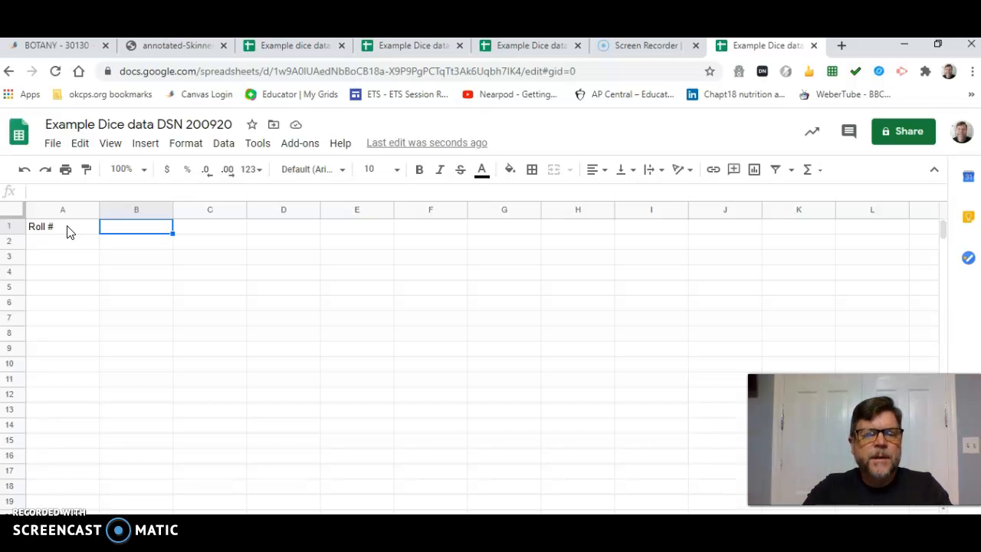
{"action": "type", "text": "Red"}
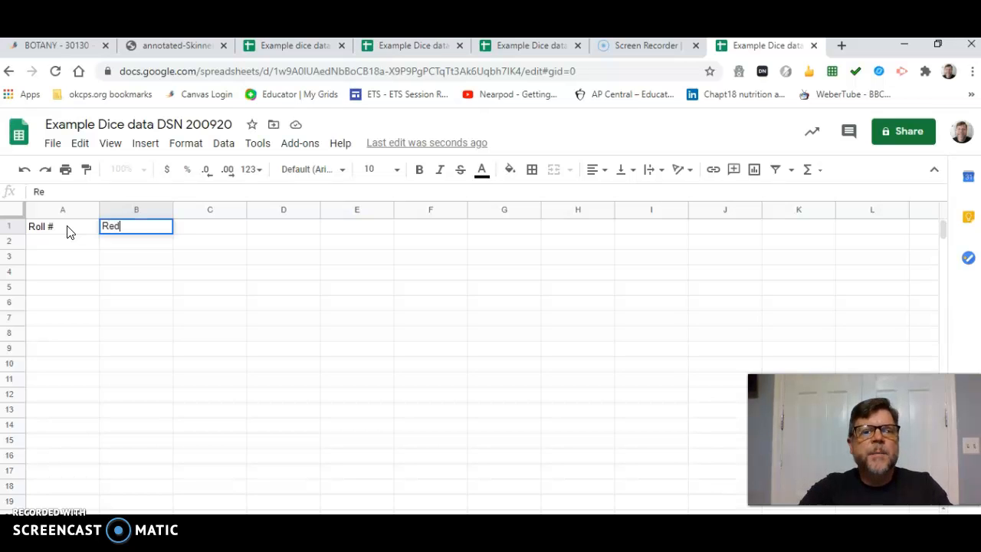
{"action": "key", "text": "Tab"}
{"action": "type", "text": "Orange"}
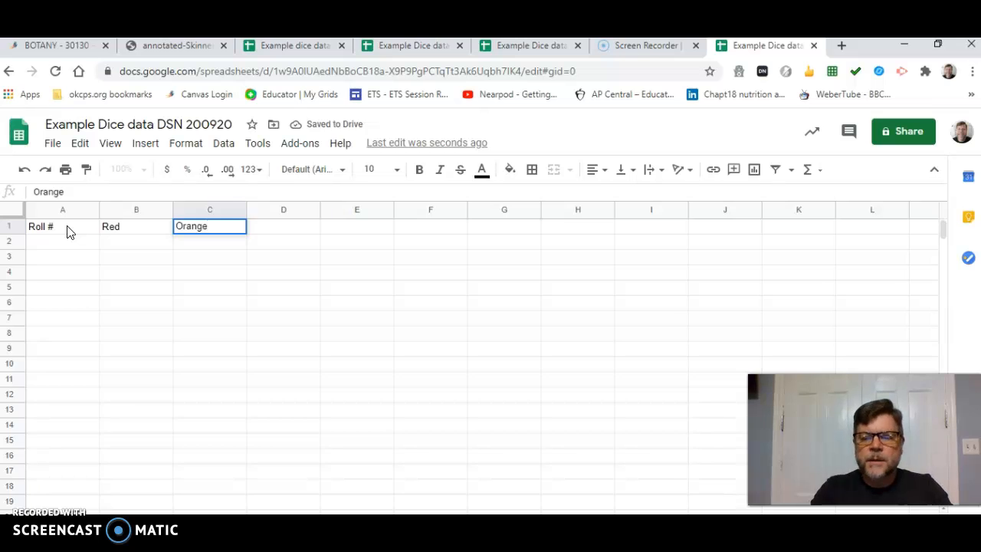
{"action": "key", "text": "Tab"}
Step: Complete the heading row with Yellow, Green, Blue and TOTAL in cells D1 to G1
{"action": "type", "text": "e"}
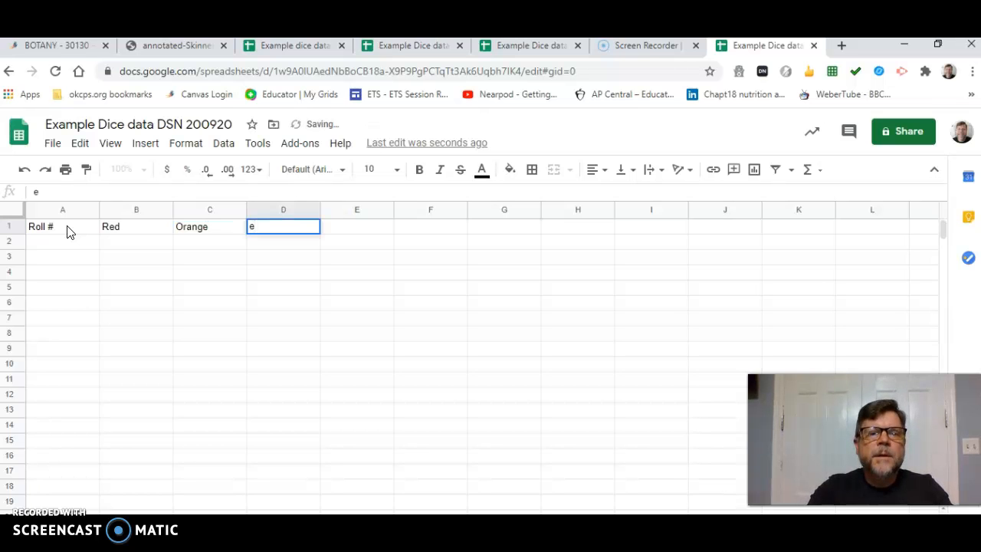
{"action": "key", "text": "BackSpace"}
{"action": "type", "text": "Yellow"}
{"action": "key", "text": "Tab"}
{"action": "type", "text": "Green"}
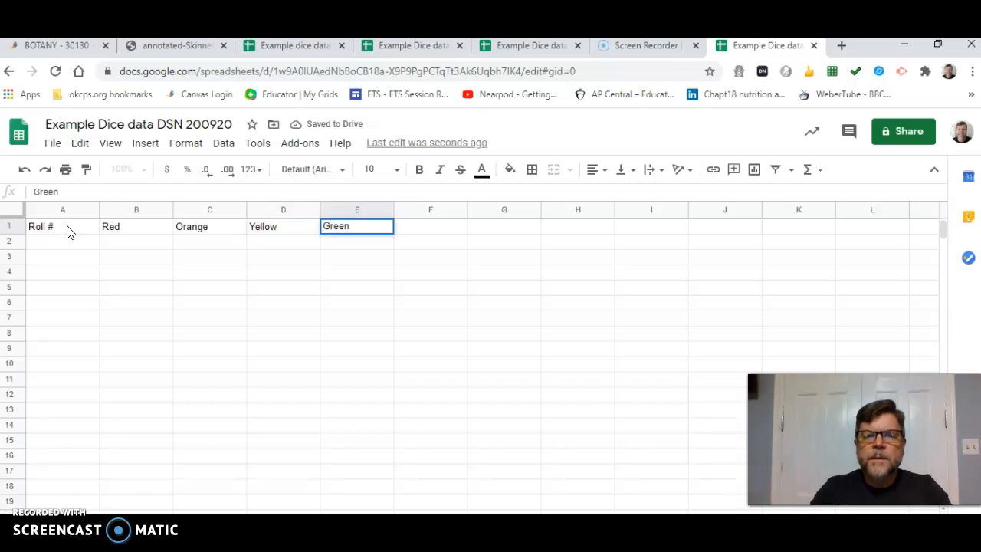
{"action": "key", "text": "Tab"}
{"action": "type", "text": "Blue"}
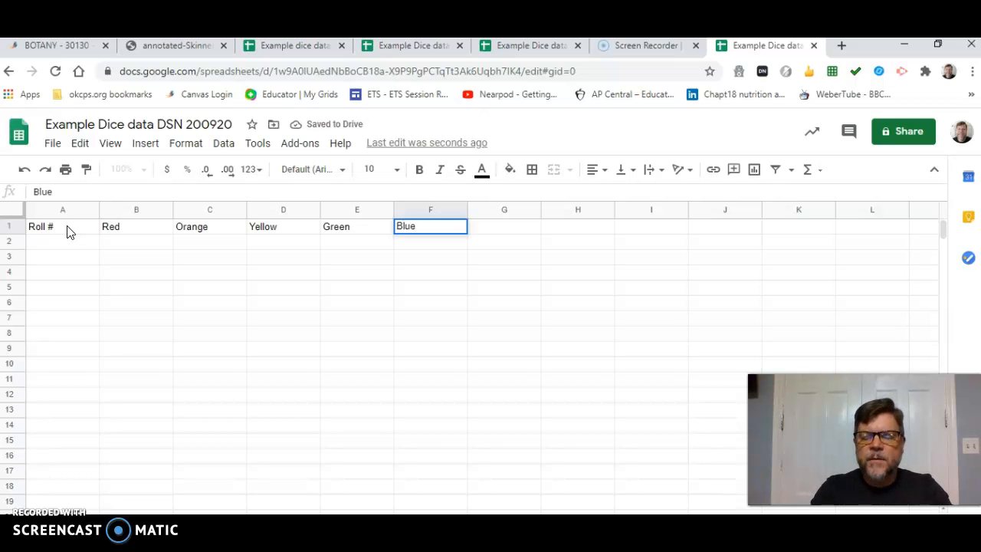
{"action": "key", "text": "Tab"}
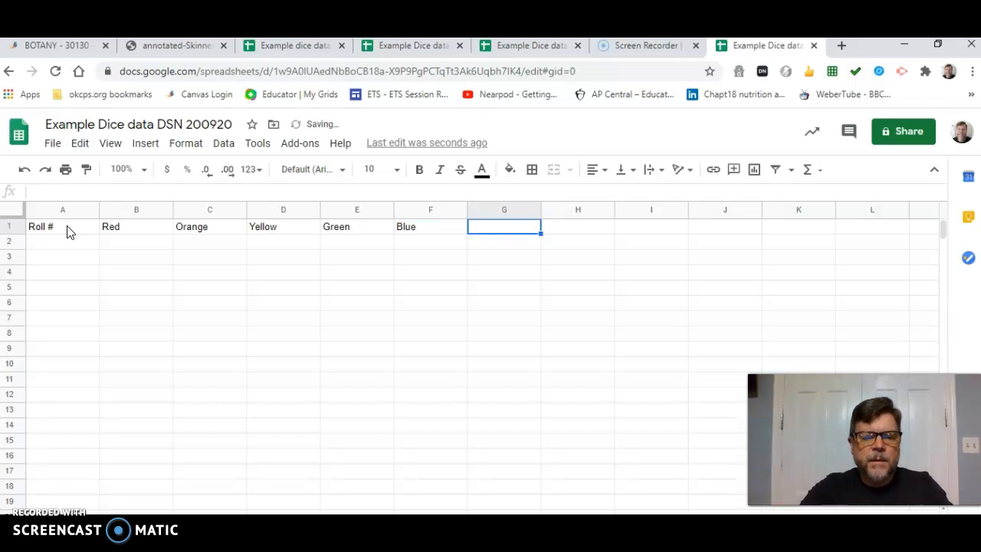
{"action": "type", "text": "TOT"}
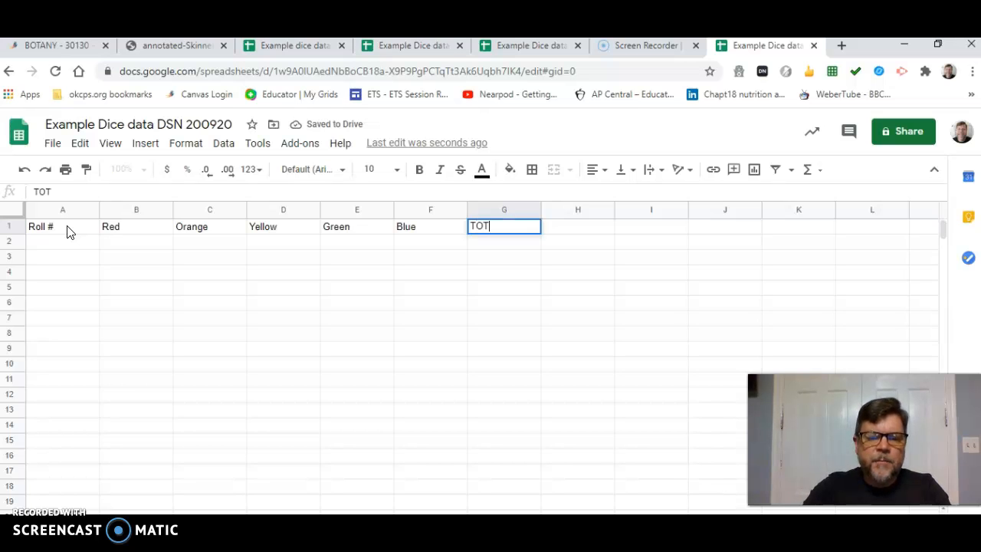
{"action": "type", "text": "AL"}
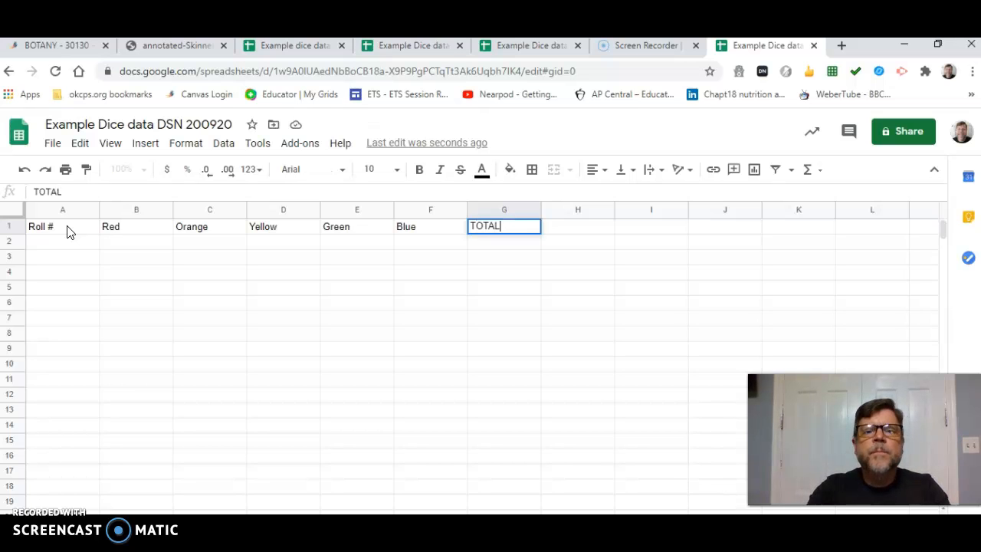
{"action": "key", "text": "Return"}
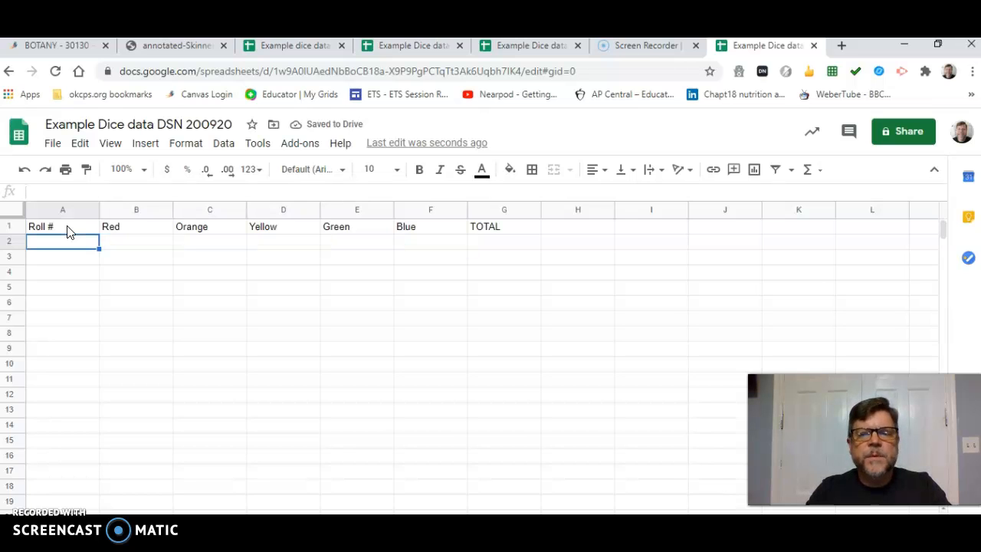
Step: Enter the first three roll numbers, 1, 2 and 3, in cells A2 to A4
{"action": "type", "text": "1"}
{"action": "key", "text": "Return"}
{"action": "type", "text": "2"}
{"action": "key", "text": "Return"}
{"action": "type", "text": "3"}
{"action": "key", "text": "Return"}
Step: Extend the number series from A2:A4 down the Roll # column to roll 30
{"action": "key", "text": "Up"}
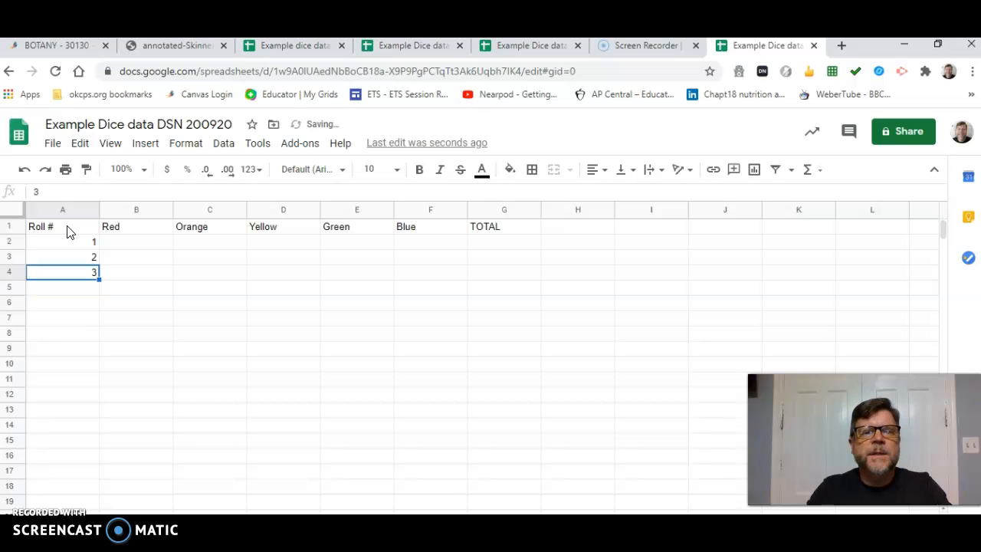
{"action": "key", "text": "shift+Up"}
{"action": "key", "text": "shift+Up"}
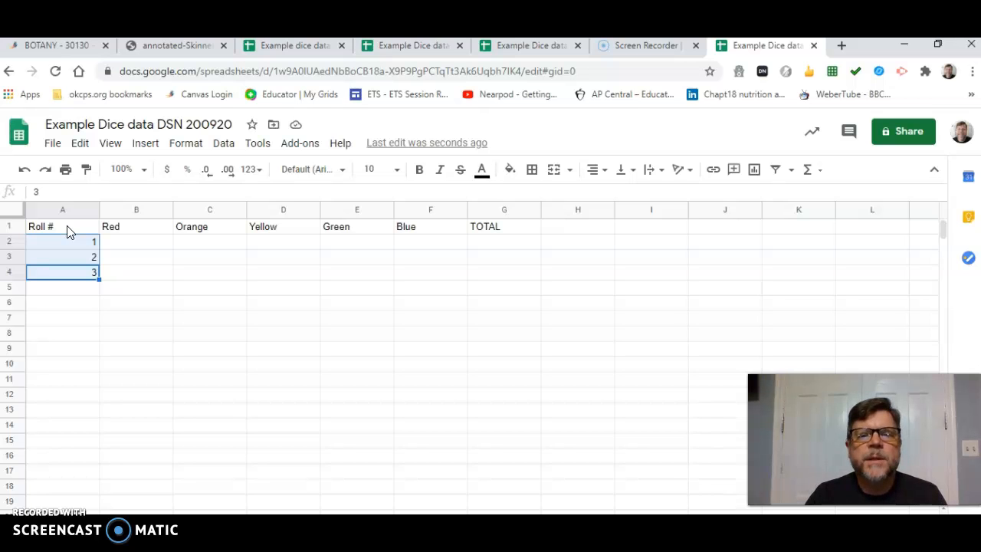
{"action": "left_click", "coordinate": [100, 282]}
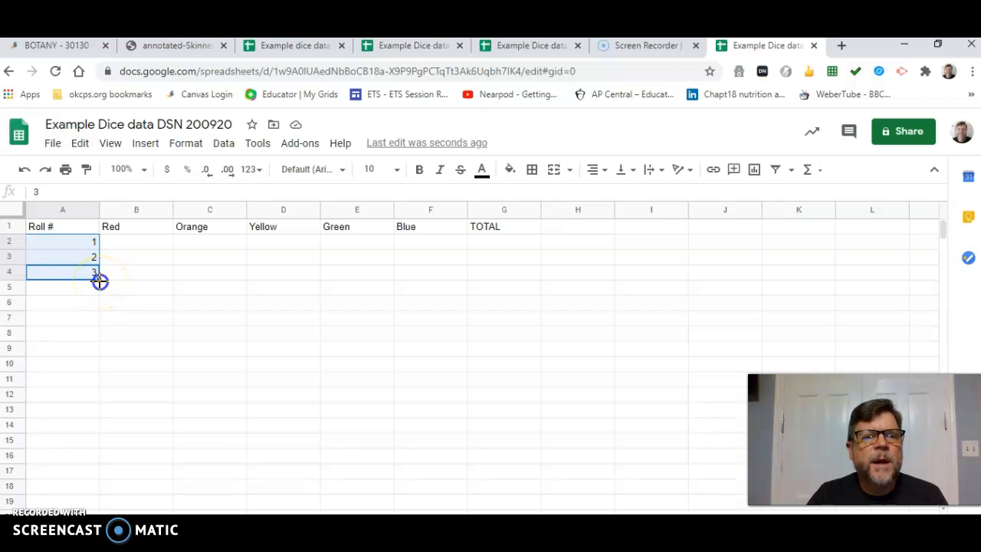
{"action": "left_click_drag", "start_coordinate": [100, 281], "coordinate": [87, 508]}
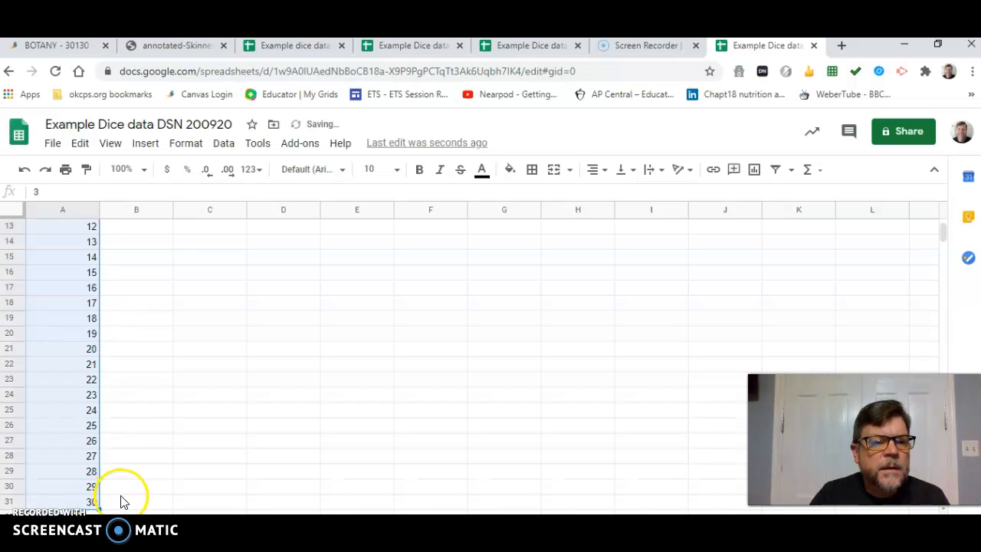
{"action": "left_click", "coordinate": [120, 496]}
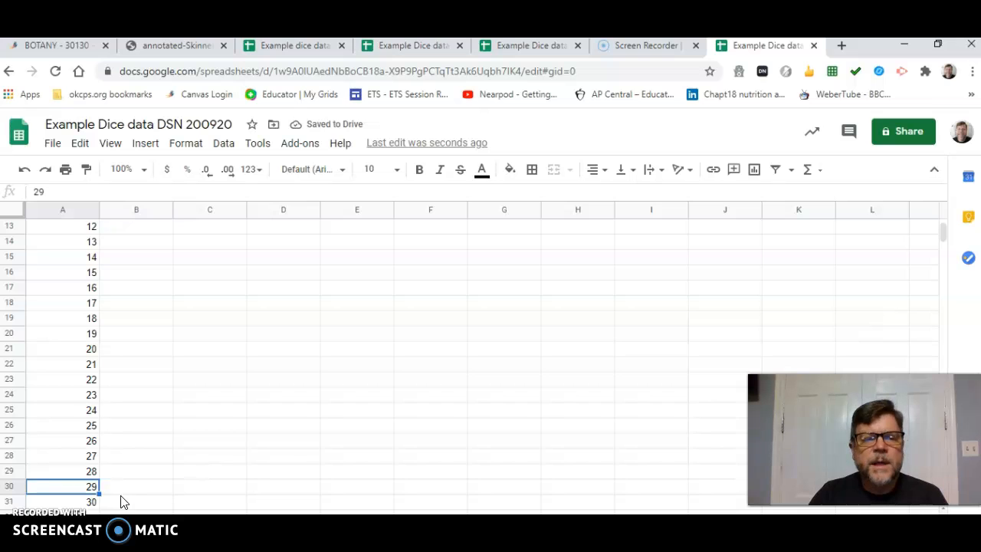
Step: Enter the formula =sum(B2:F2) in cell G2 to total the five dice of roll 1
{"action": "key", "text": "Up"}
{"action": "key", "text": "Up"}
{"action": "key", "text": "Up"}
{"action": "key", "text": "Up"}
{"action": "key", "text": "Up"}
{"action": "key", "text": "Up"}
{"action": "key", "text": "Up"}
{"action": "key", "text": "Up"}
{"action": "key", "text": "Up"}
{"action": "key", "text": "Up"}
{"action": "key", "text": "Up"}
{"action": "key", "text": "Up"}
{"action": "key", "text": "Up"}
{"action": "key", "text": "Up"}
{"action": "key", "text": "Up"}
{"action": "key", "text": "Up"}
{"action": "key", "text": "Up"}
{"action": "key", "text": "Up"}
{"action": "key", "text": "Up"}
{"action": "key", "text": "Up"}
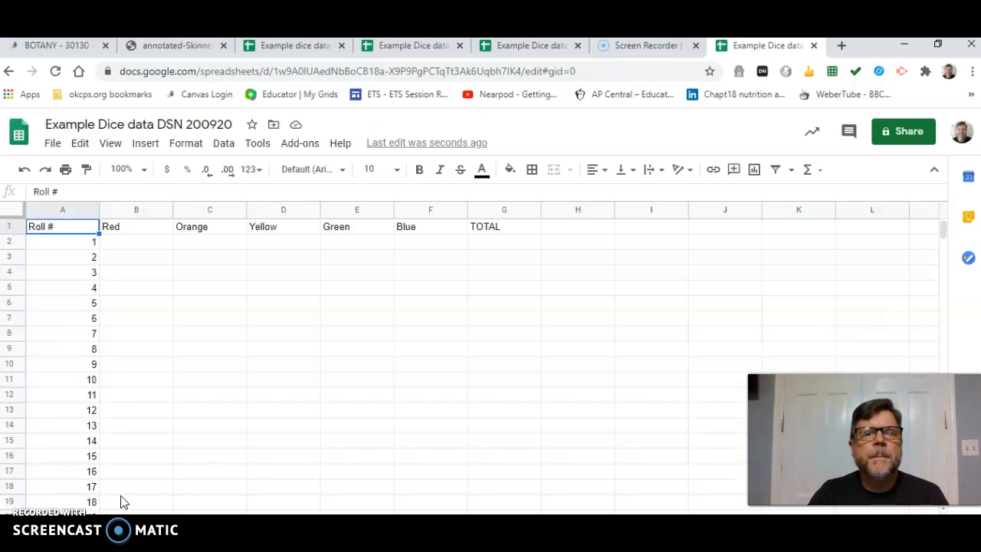
{"action": "key", "text": "Down"}
{"action": "key", "text": "Right"}
{"action": "key", "text": "Right"}
{"action": "key", "text": "Right"}
{"action": "key", "text": "Right"}
{"action": "key", "text": "Right"}
{"action": "key", "text": "Right"}
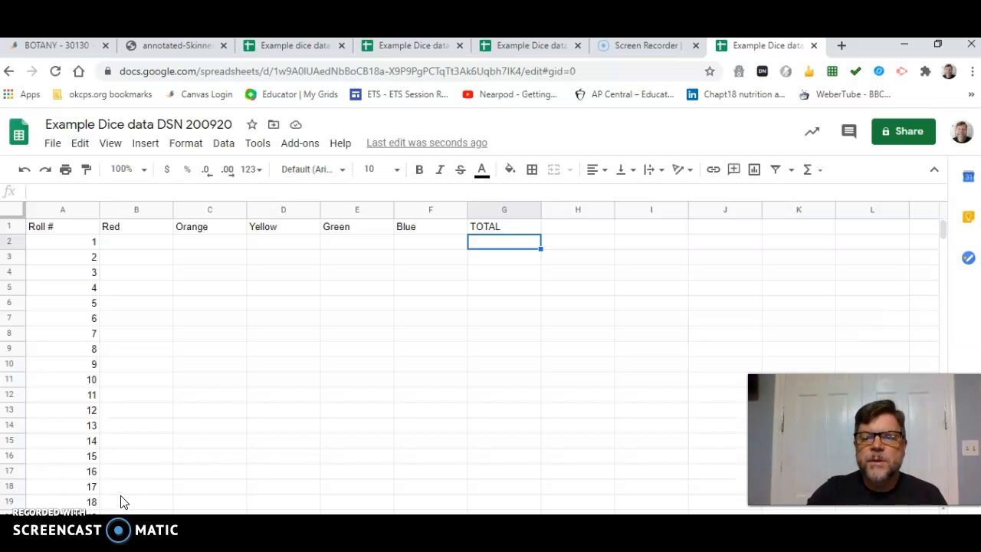
{"action": "type", "text": "="}
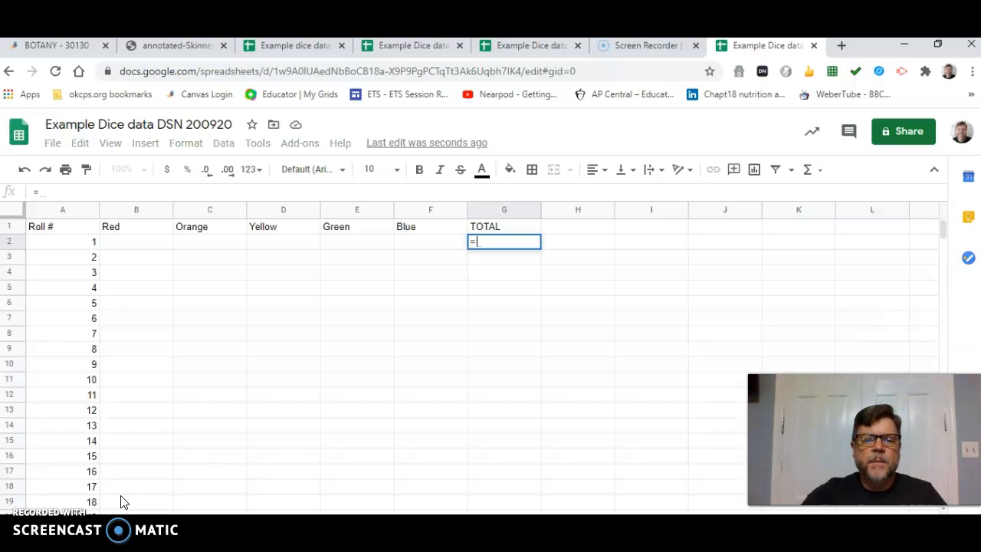
{"action": "type", "text": "sum"}
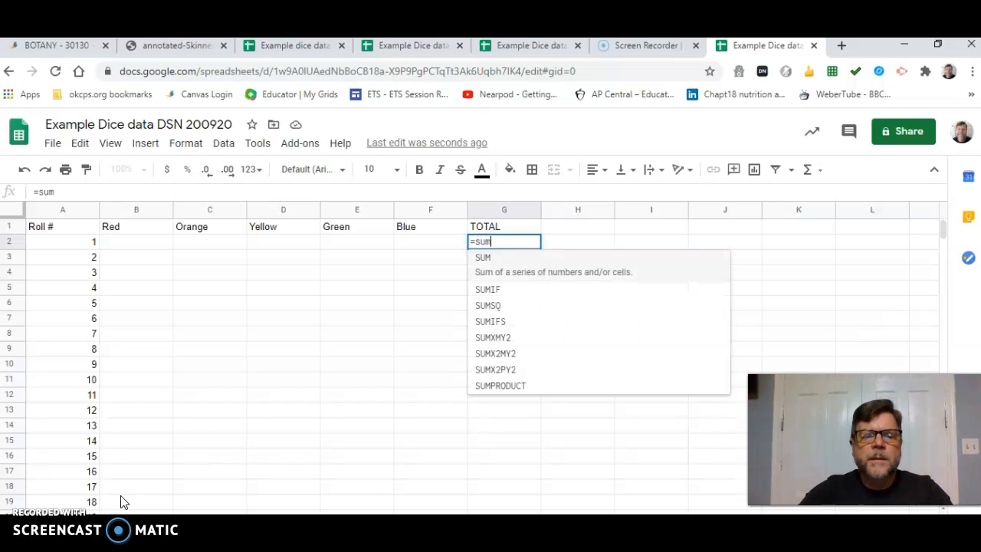
{"action": "type", "text": "("}
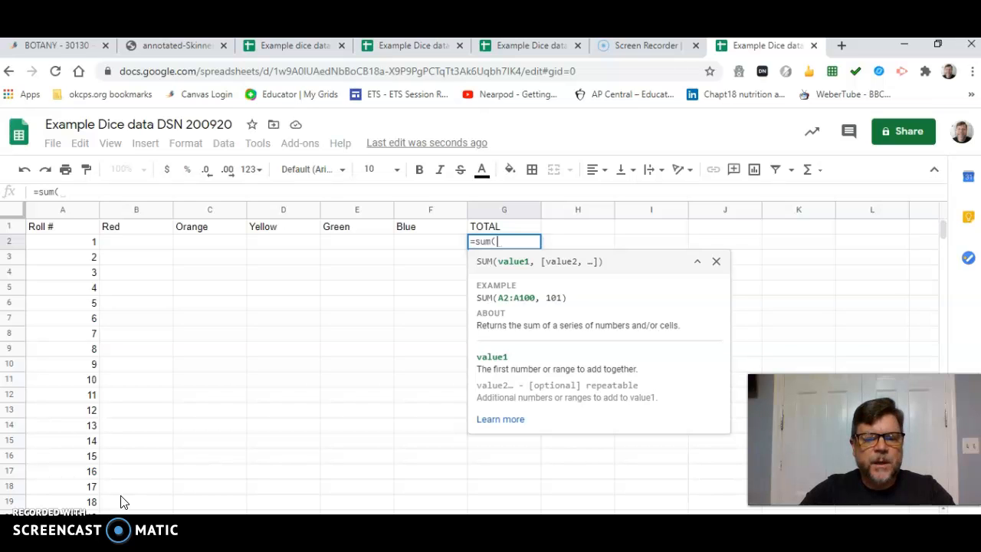
{"action": "type", "text": "B2"}
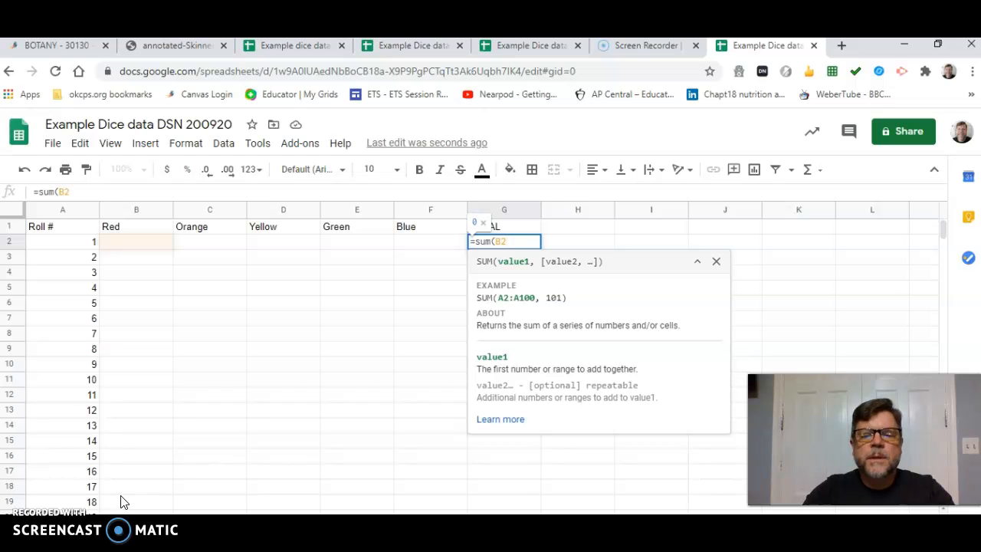
{"action": "type", "text": ":"}
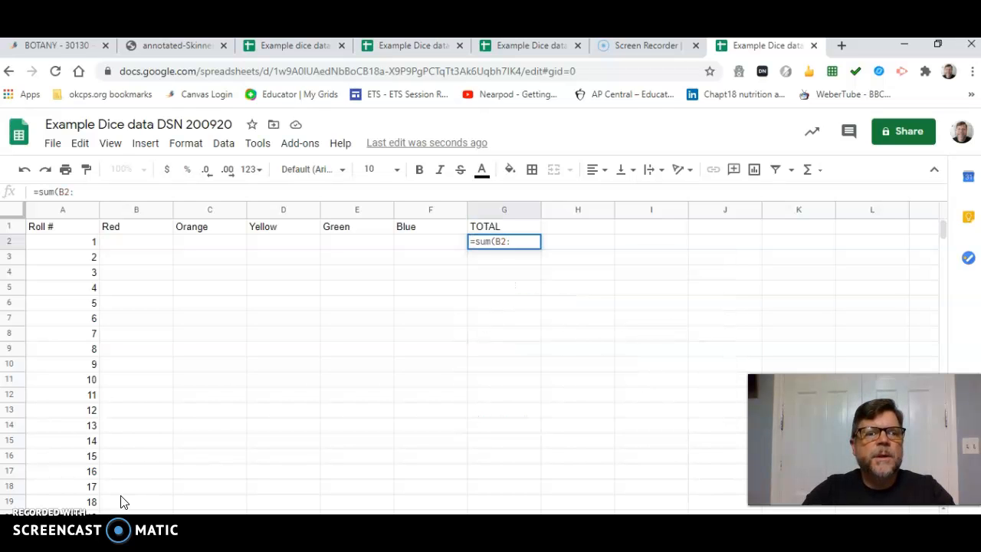
{"action": "type", "text": "F"}
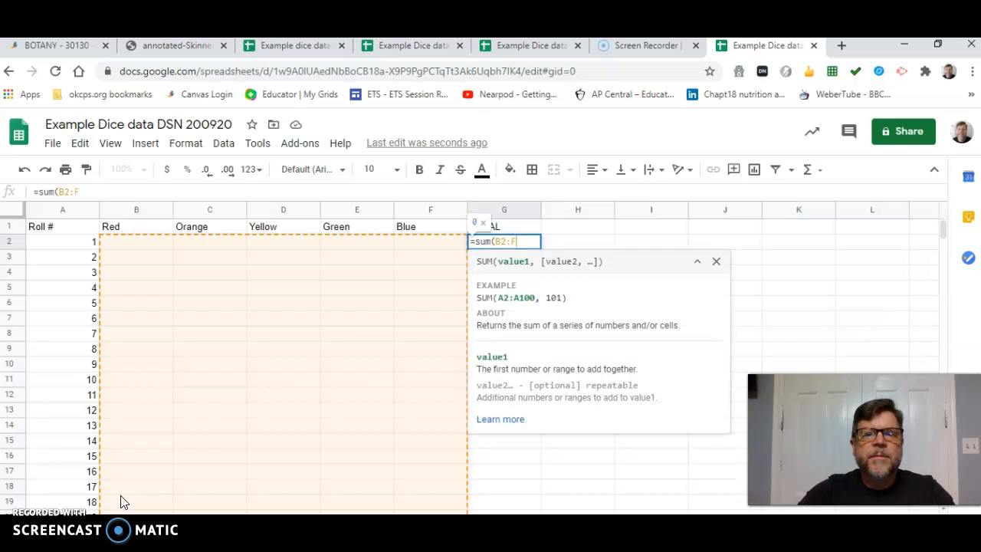
{"action": "type", "text": "2)"}
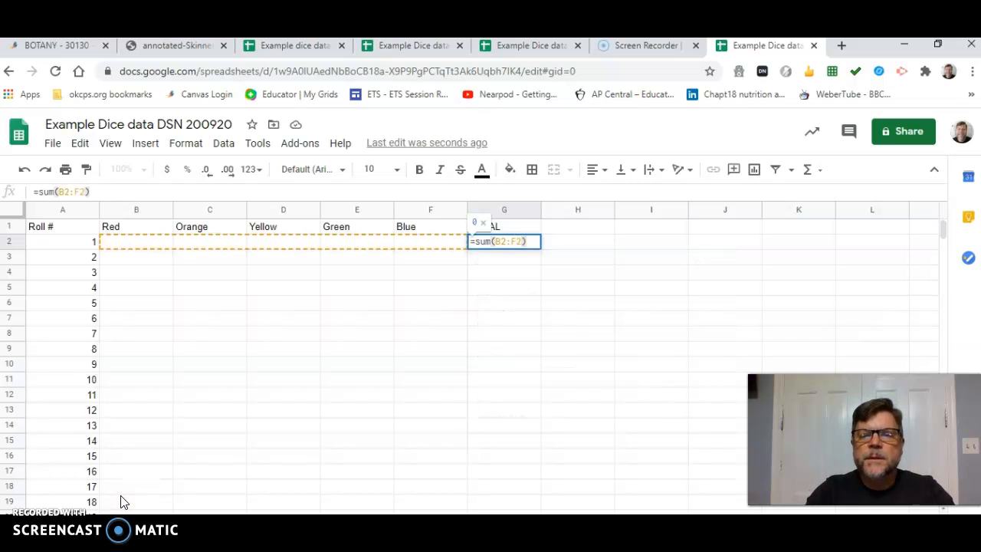
{"action": "key", "text": "Return"}
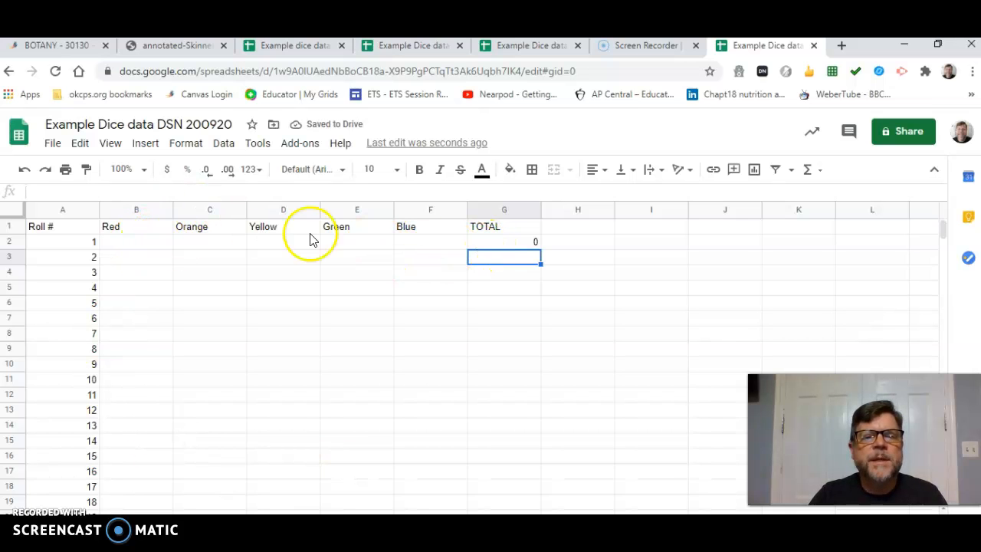
Step: Enter the dice values 1, 2, 3, 4 and 5 for roll 1 in cells B2 to F2
{"action": "left_click", "coordinate": [127, 244]}
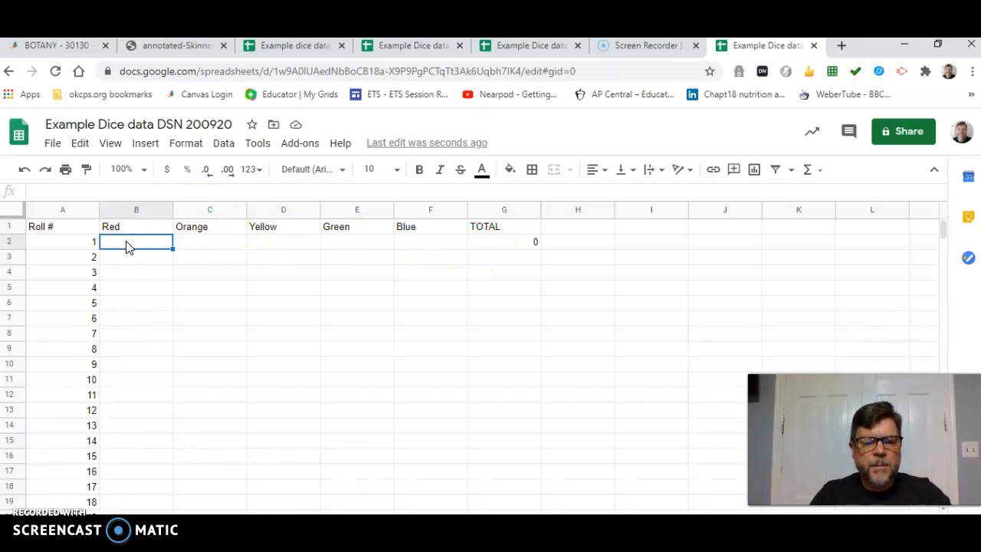
{"action": "type", "text": "1"}
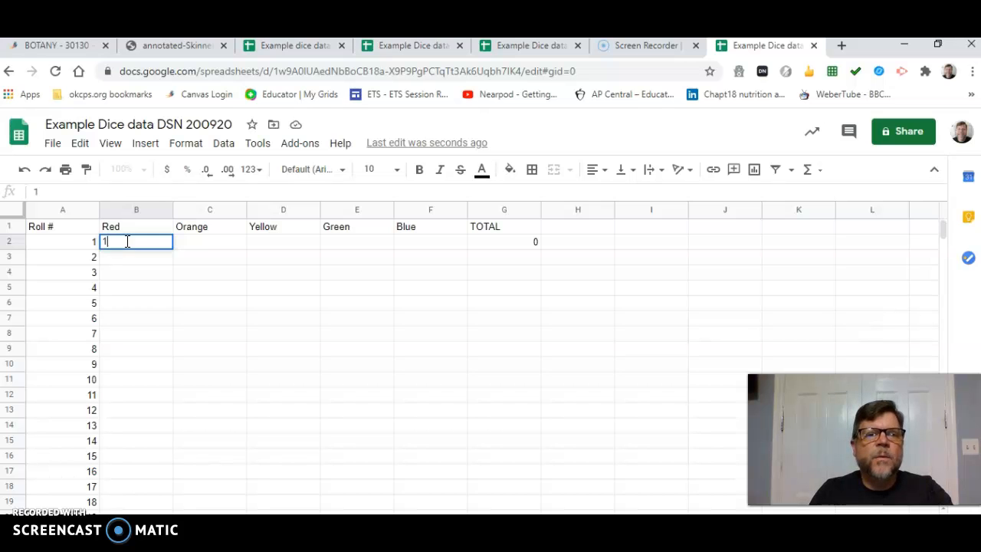
{"action": "key", "text": "Tab"}
{"action": "type", "text": "2"}
{"action": "key", "text": "Tab"}
{"action": "type", "text": "3"}
{"action": "key", "text": "Tab"}
{"action": "type", "text": "4"}
{"action": "key", "text": "Tab"}
{"action": "type", "text": "5"}
{"action": "key", "text": "Tab"}
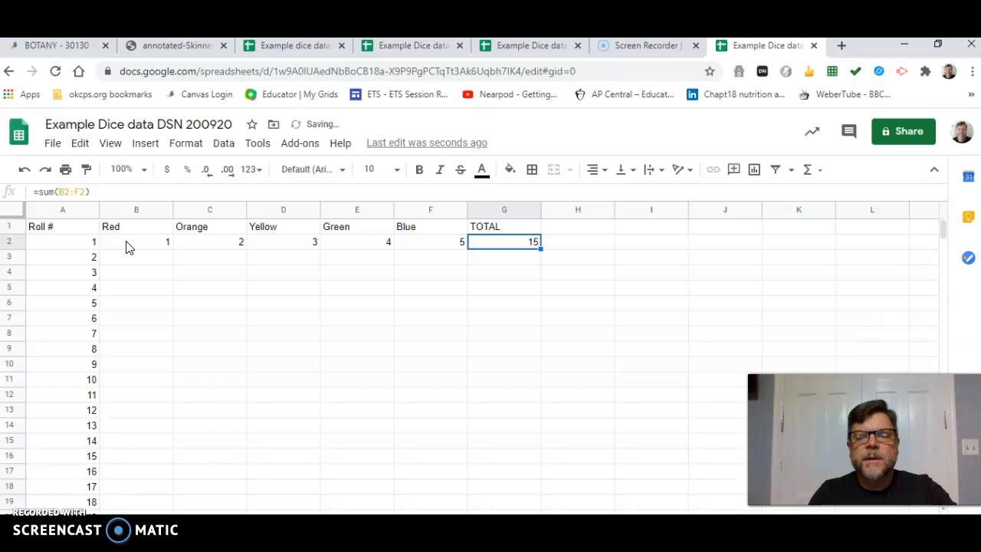
Step: Enter the dice values 6, 5, 4, 3 and 2 for roll 2 in cells B3 to F3
{"action": "key", "text": "Down"}
{"action": "key", "text": "Left"}
{"action": "key", "text": "Left"}
{"action": "key", "text": "Left"}
{"action": "key", "text": "Left"}
{"action": "key", "text": "Left"}
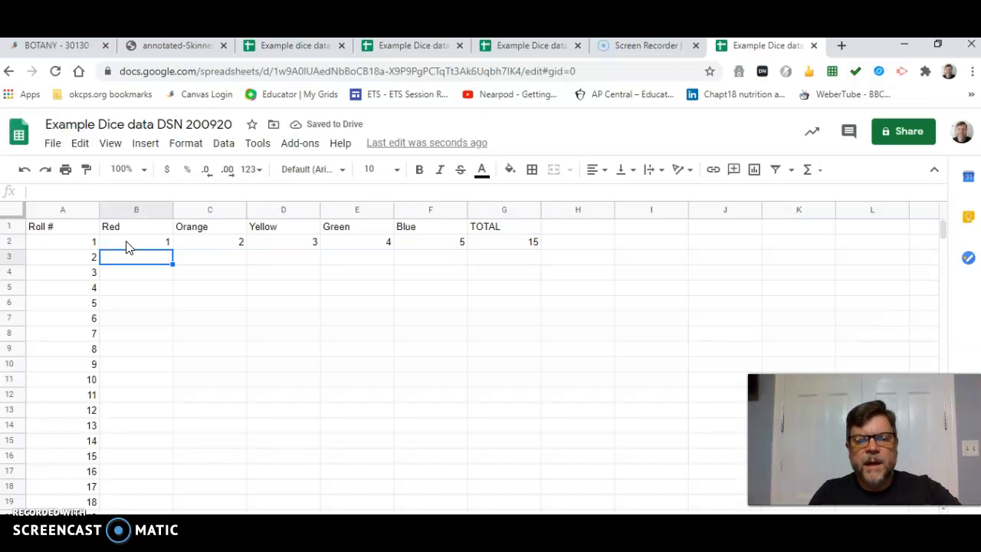
{"action": "type", "text": "6"}
{"action": "key", "text": "Tab"}
{"action": "type", "text": "5"}
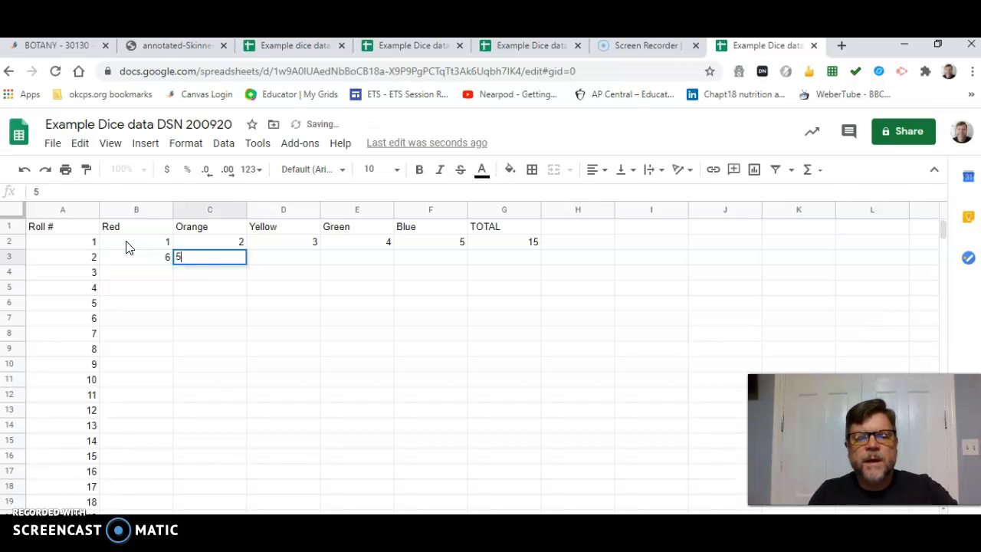
{"action": "key", "text": "Tab"}
{"action": "type", "text": "4"}
{"action": "key", "text": "Tab"}
{"action": "type", "text": "3"}
{"action": "key", "text": "Tab"}
{"action": "type", "text": "2"}
{"action": "key", "text": "Tab"}
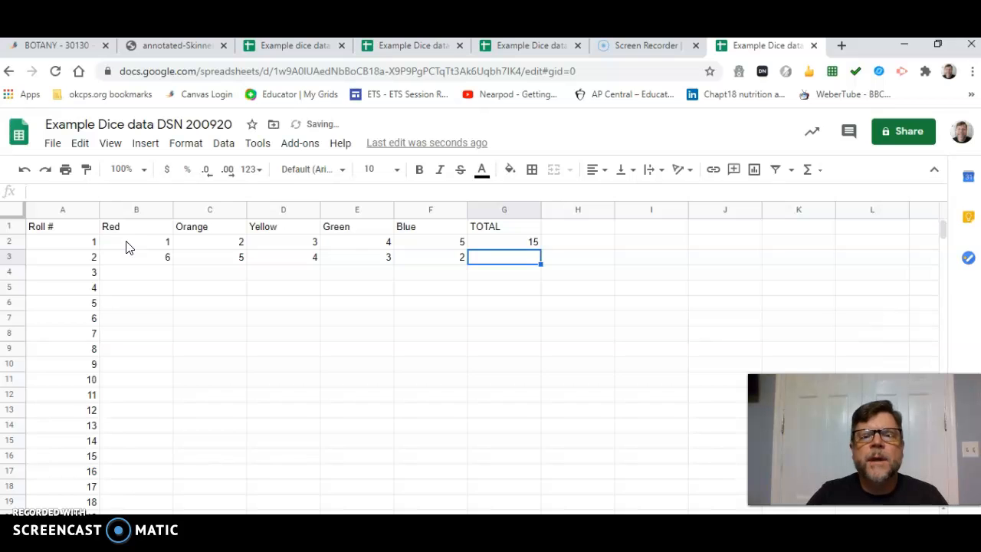
Step: Fill the sum formula from G2 down the TOTAL column to roll 30 in G31
{"action": "left_click", "coordinate": [527, 244]}
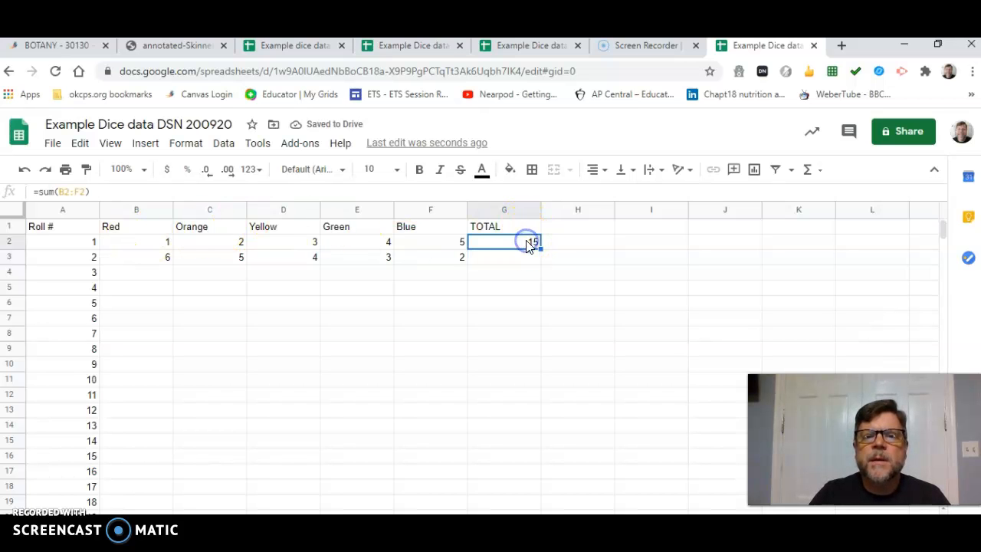
{"action": "left_click_drag", "start_coordinate": [542, 250], "coordinate": [545, 440]}
{"action": "left_click", "coordinate": [524, 445]}
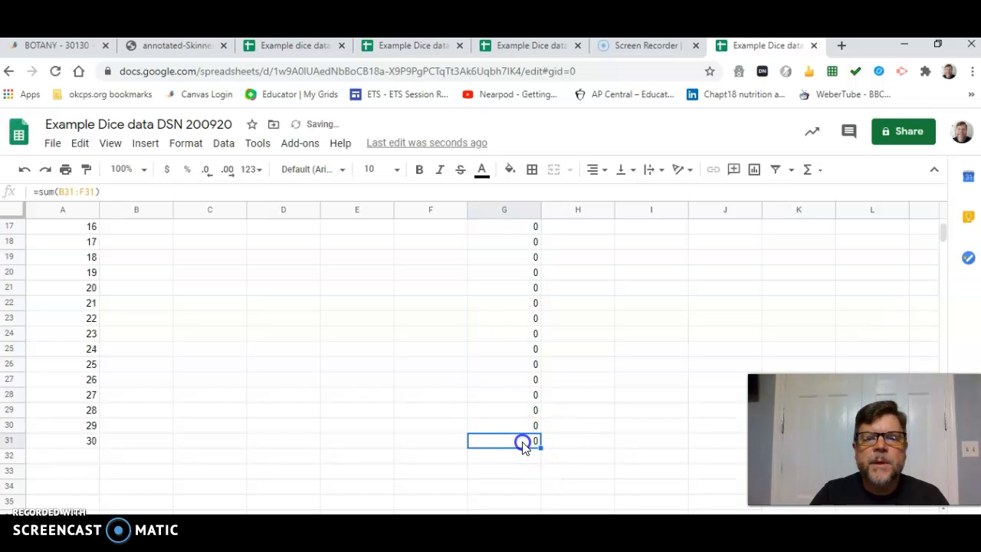
Step: Check the filled formulas in the TOTAL column from roll 30 back up to rolls 1 and 2
{"action": "key", "text": "Up"}
{"action": "key", "text": "Up"}
{"action": "key", "text": "Up"}
{"action": "key", "text": "Up"}
{"action": "key", "text": "Up"}
{"action": "key", "text": "Up"}
{"action": "key", "text": "Up"}
{"action": "key", "text": "Up"}
{"action": "key", "text": "Up"}
{"action": "key", "text": "Up"}
{"action": "key", "text": "Up"}
{"action": "key", "text": "Up"}
{"action": "key", "text": "Up"}
{"action": "key", "text": "Up"}
{"action": "key", "text": "Up"}
{"action": "key", "text": "Up"}
{"action": "key", "text": "Up"}
{"action": "key", "text": "Up"}
{"action": "key", "text": "Up"}
{"action": "key", "text": "Up"}
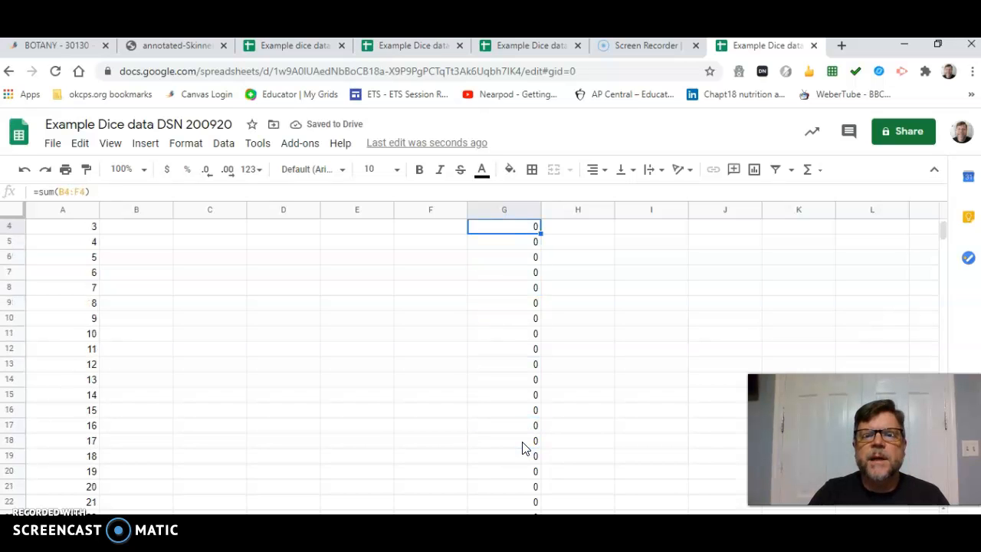
{"action": "key", "text": "Up"}
{"action": "key", "text": "Up"}
{"action": "key", "text": "Up"}
{"action": "key", "text": "Down"}
{"action": "key", "text": "Down"}
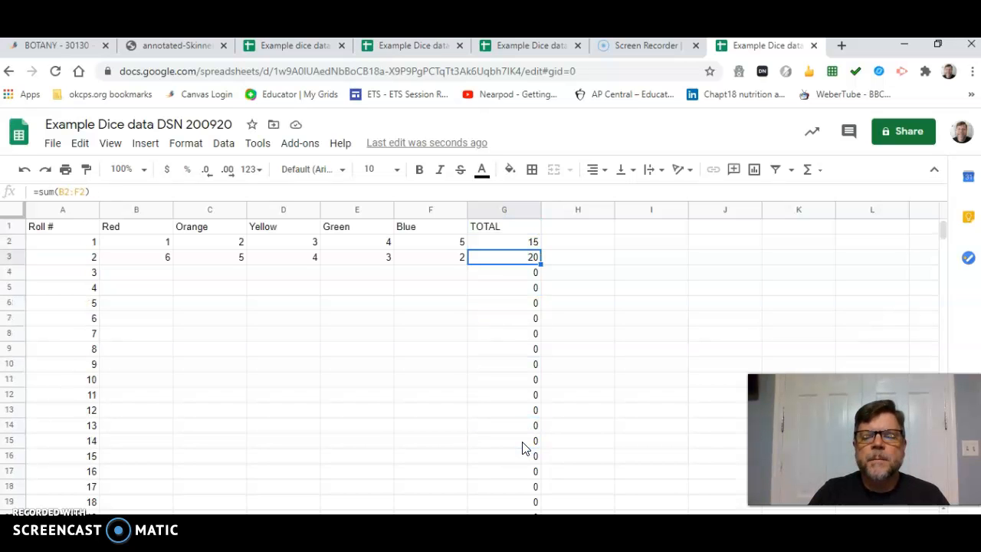
Step: Go to the Red column cell of roll 3 in row 4, ready for its dice values
{"action": "key", "text": "Down"}
{"action": "key", "text": "Left"}
{"action": "key", "text": "Left"}
{"action": "key", "text": "Left"}
{"action": "key", "text": "Left"}
{"action": "key", "text": "Left"}
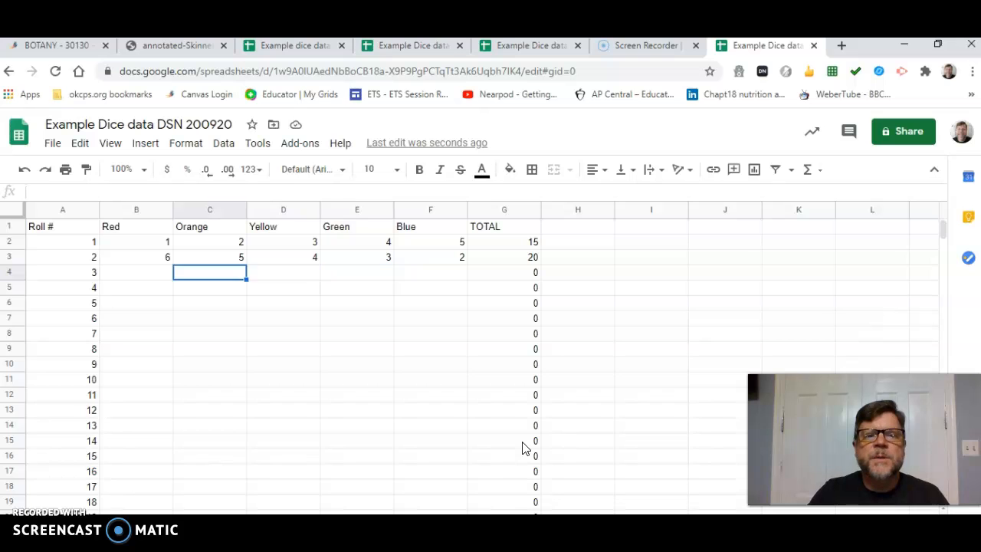